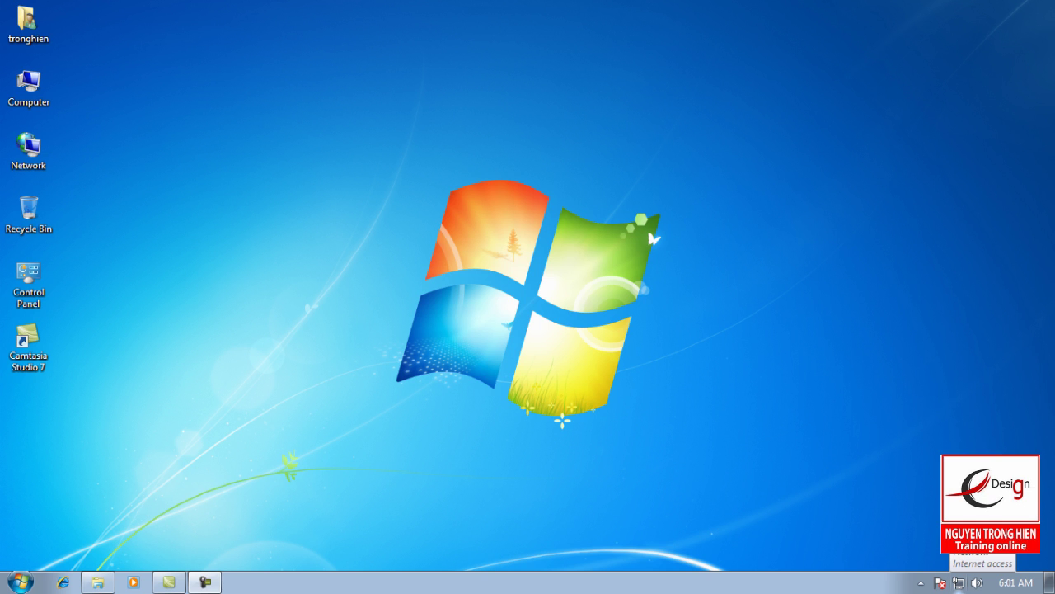
Disable the Local Area Connection in Network and Sharing Center, then minimize the window.
right_click(958, 582)
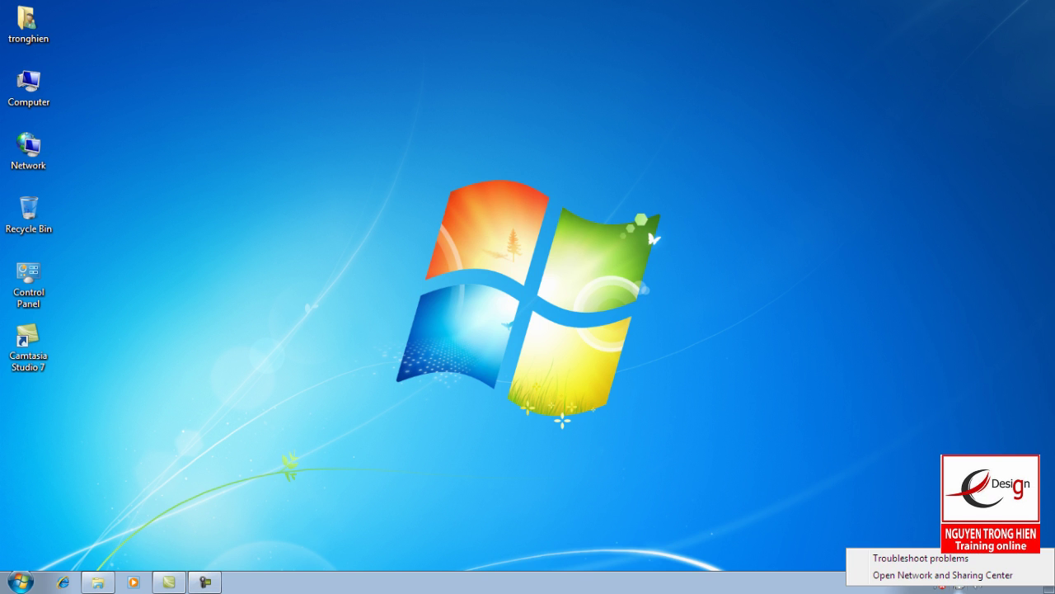
click(957, 575)
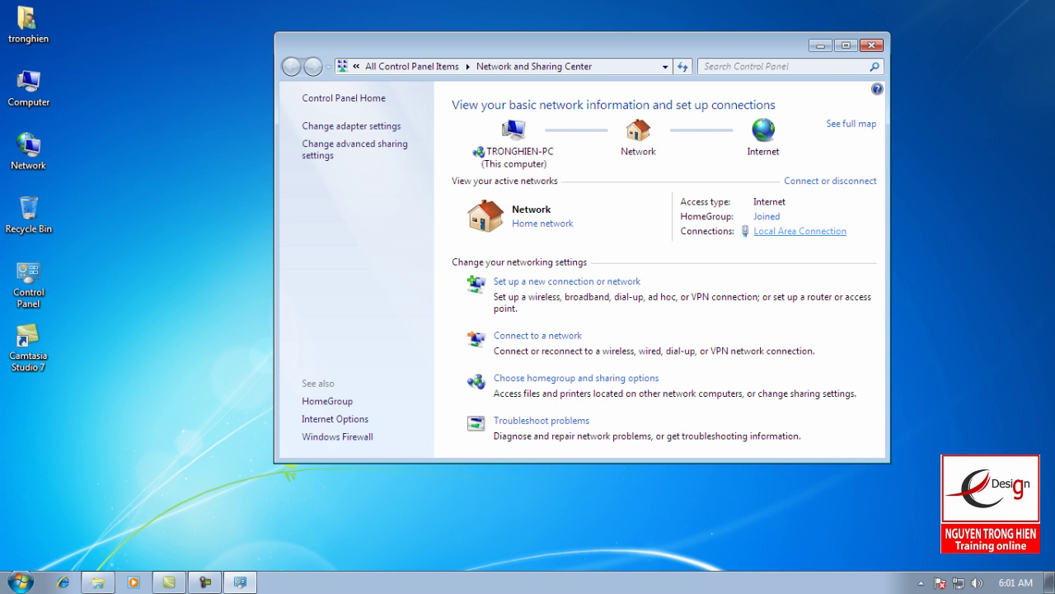
click(800, 231)
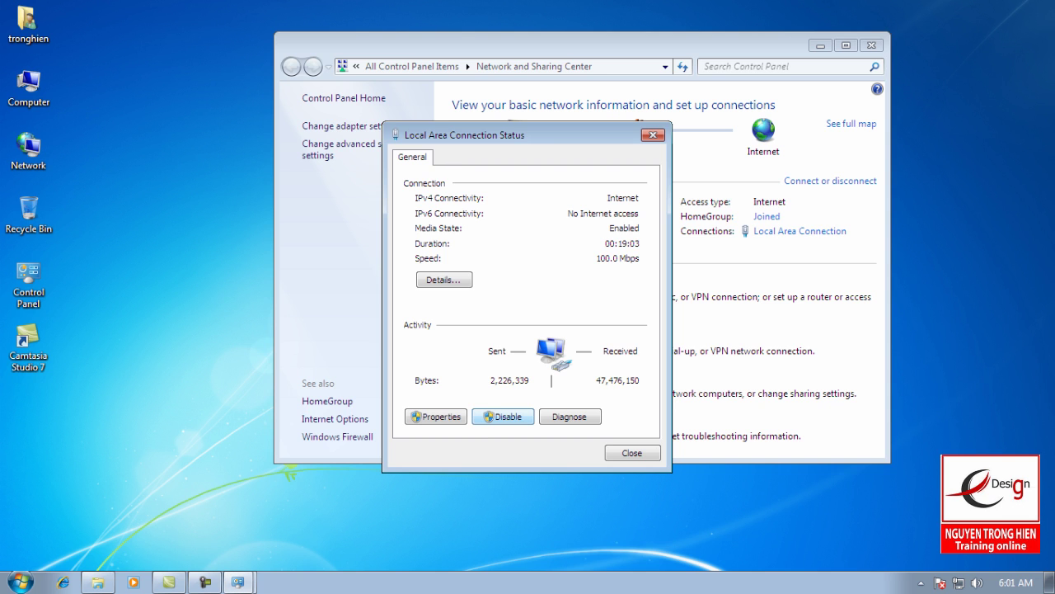
click(503, 417)
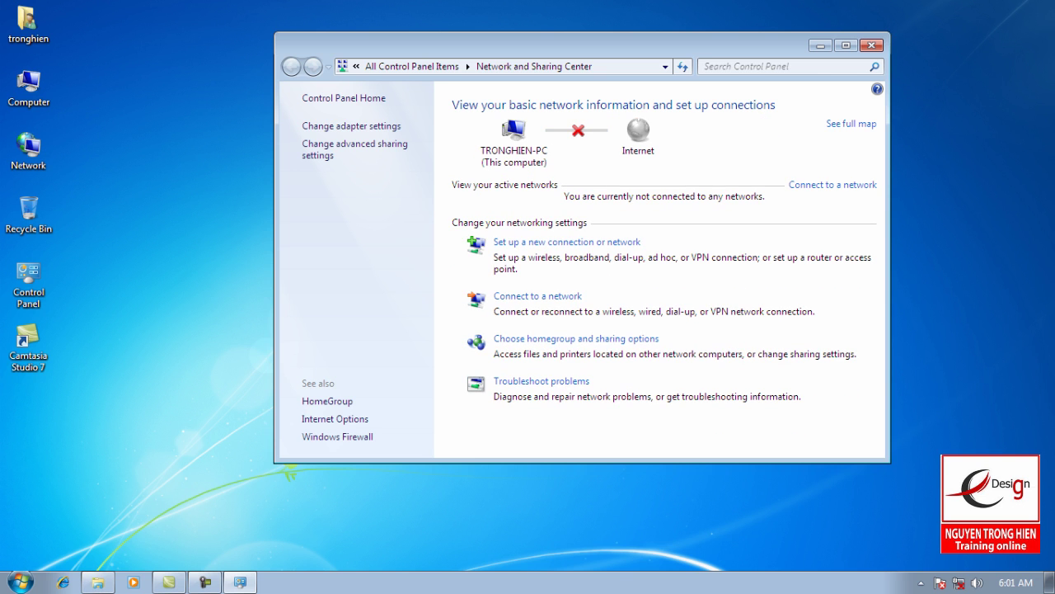
click(821, 45)
Run Set-up from DATA (E:) > Photoshop CC 2016 > Adobe Photoshop CC FULL > Adobe CC as administrator.
right_click(29, 82)
click(66, 92)
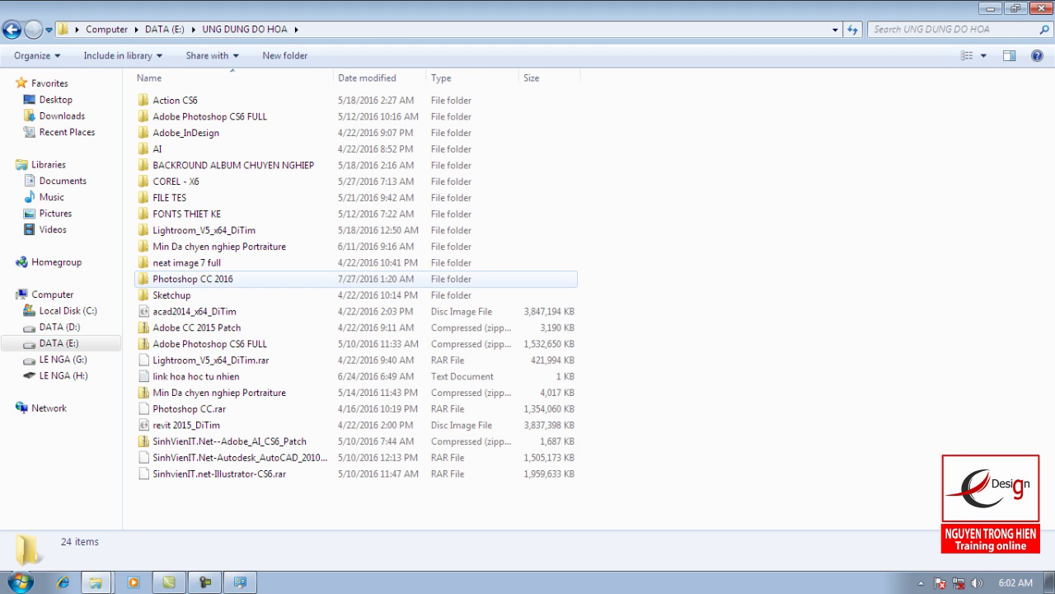
double_click(193, 278)
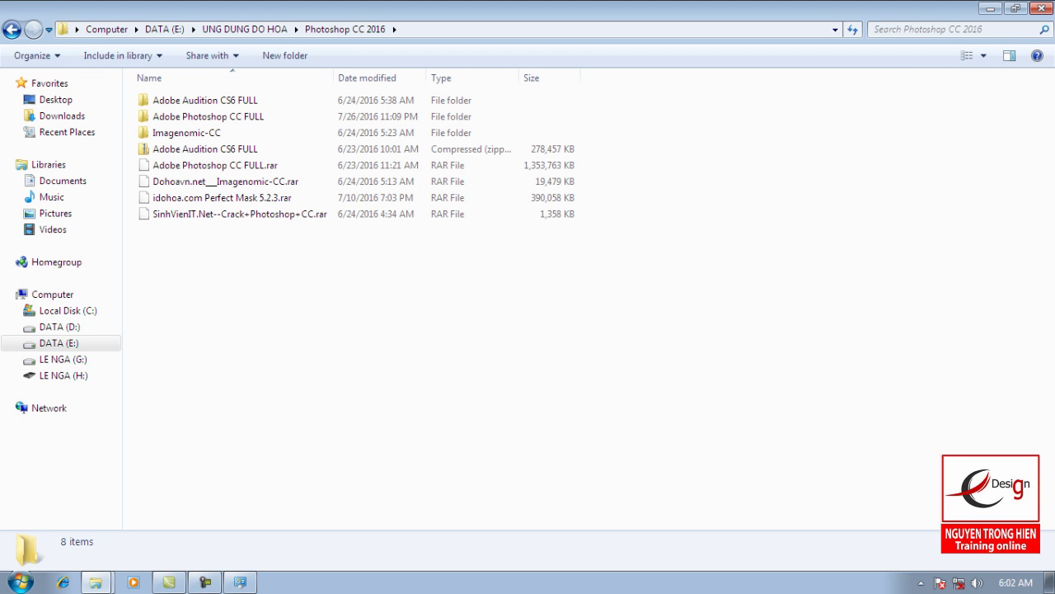
double_click(208, 116)
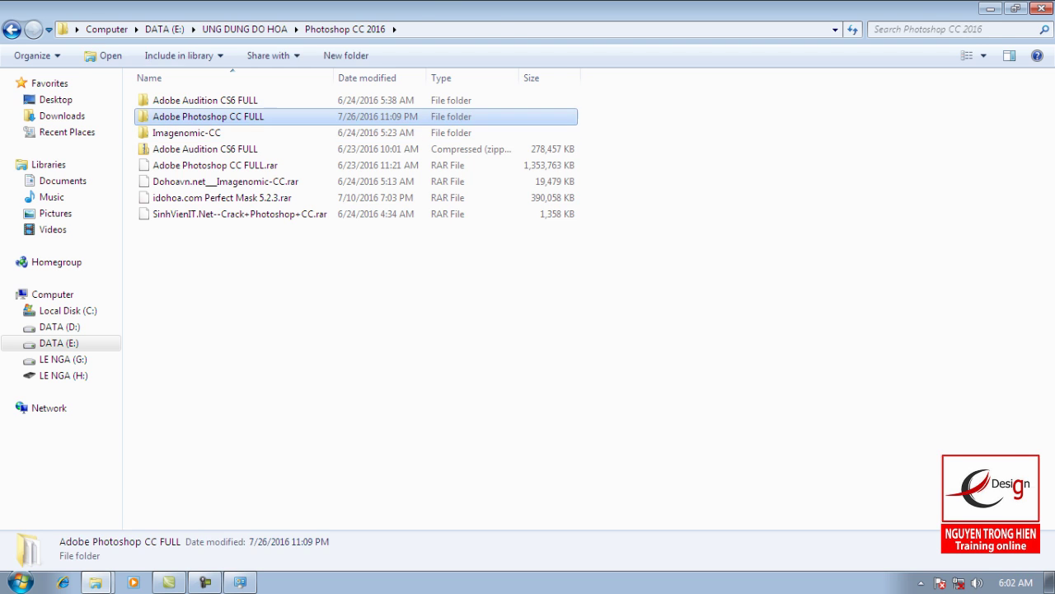
double_click(173, 99)
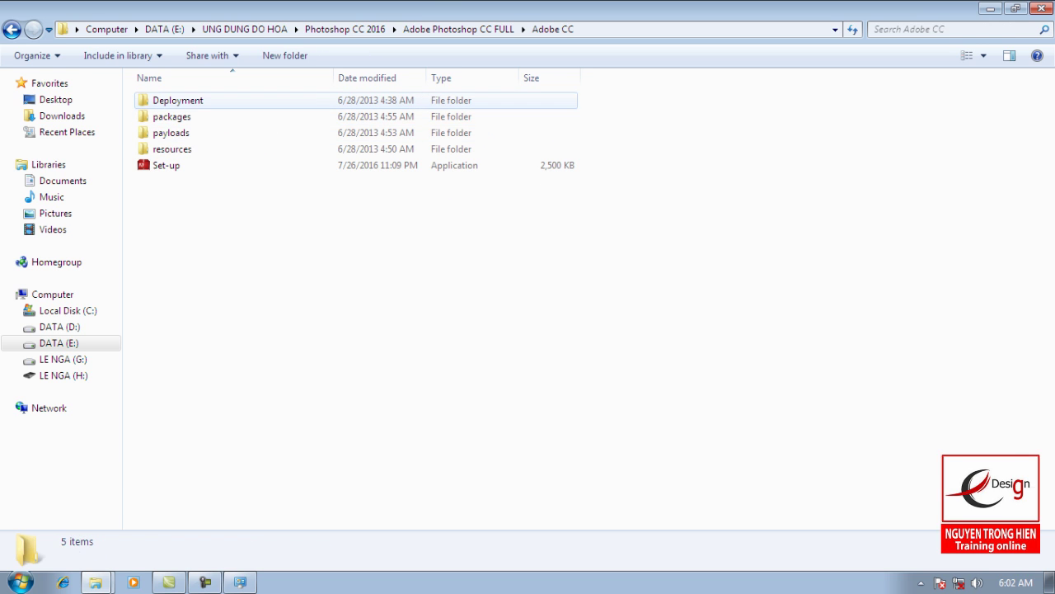
click(165, 165)
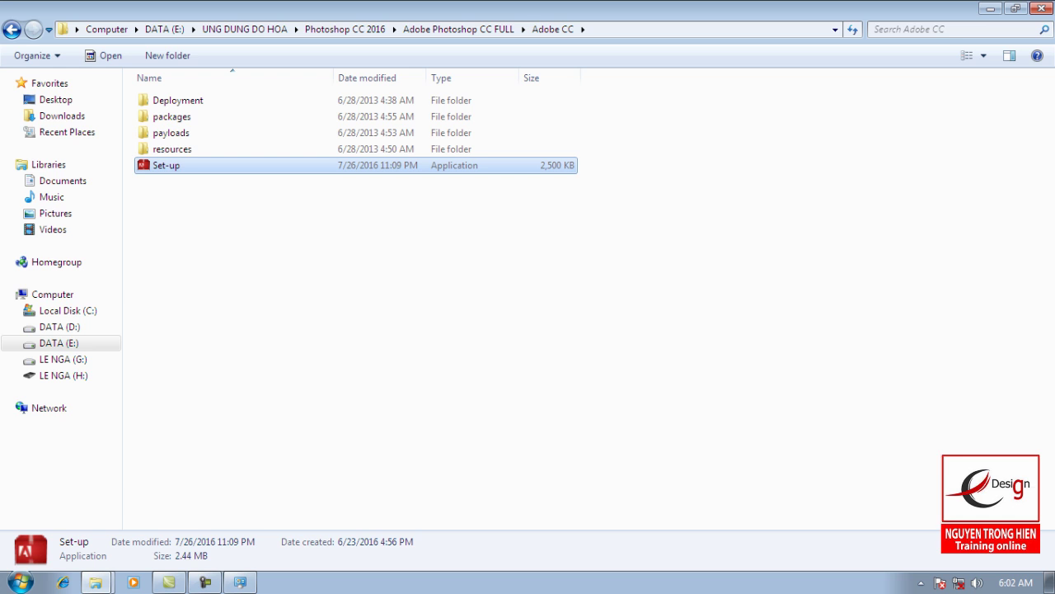
right_click(156, 164)
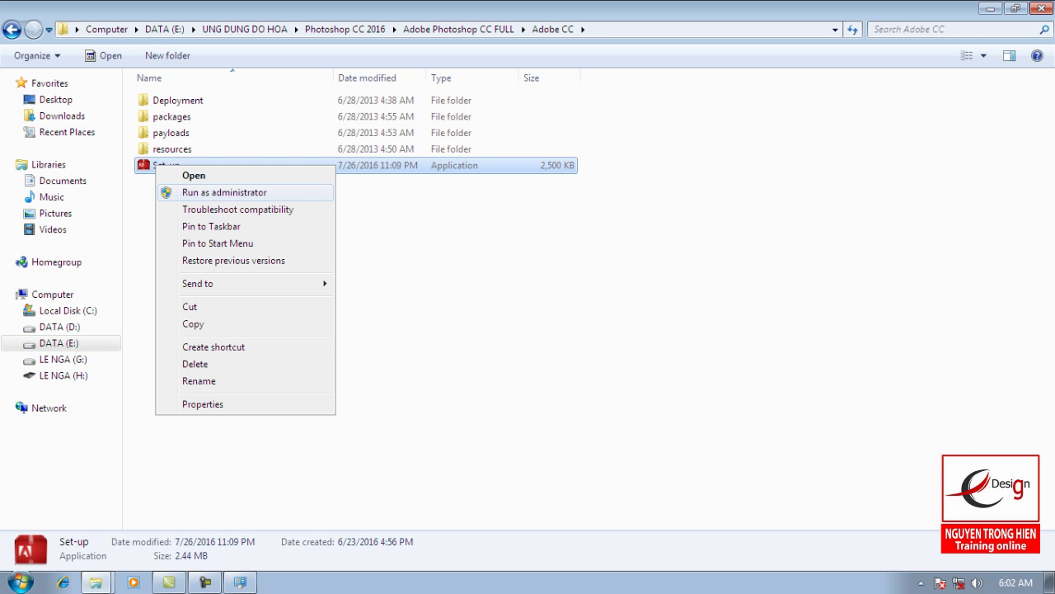
click(224, 193)
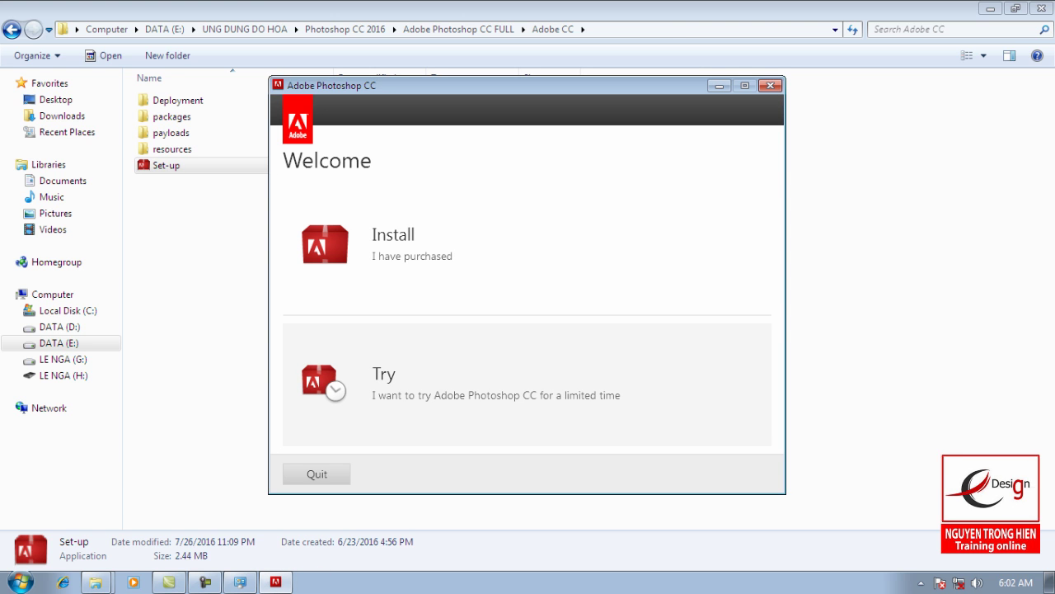
Choose Install, sign in later, and accept the license agreement to reach Options.
click(412, 383)
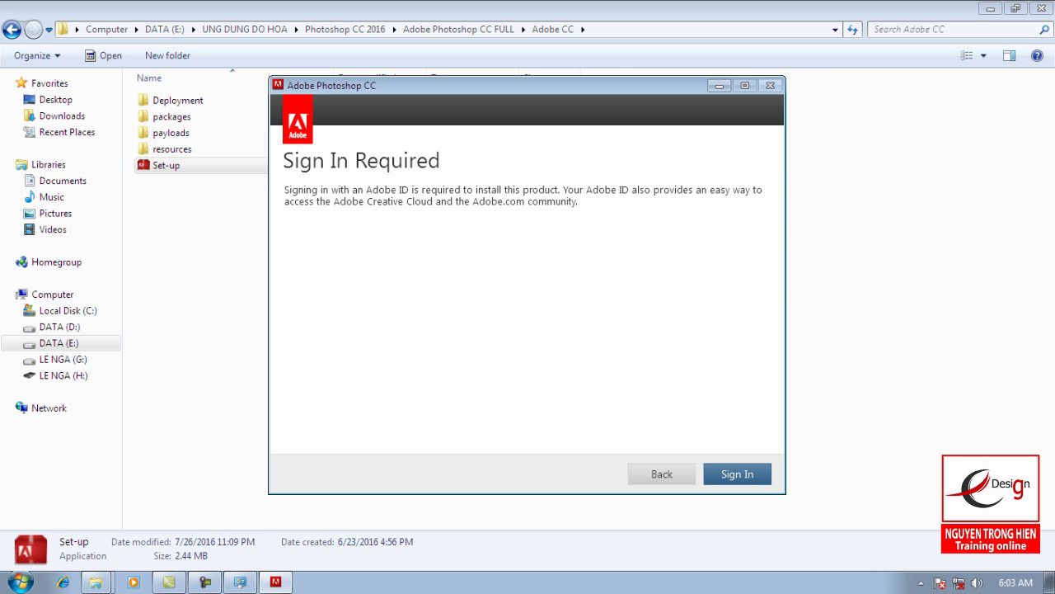
key(Return)
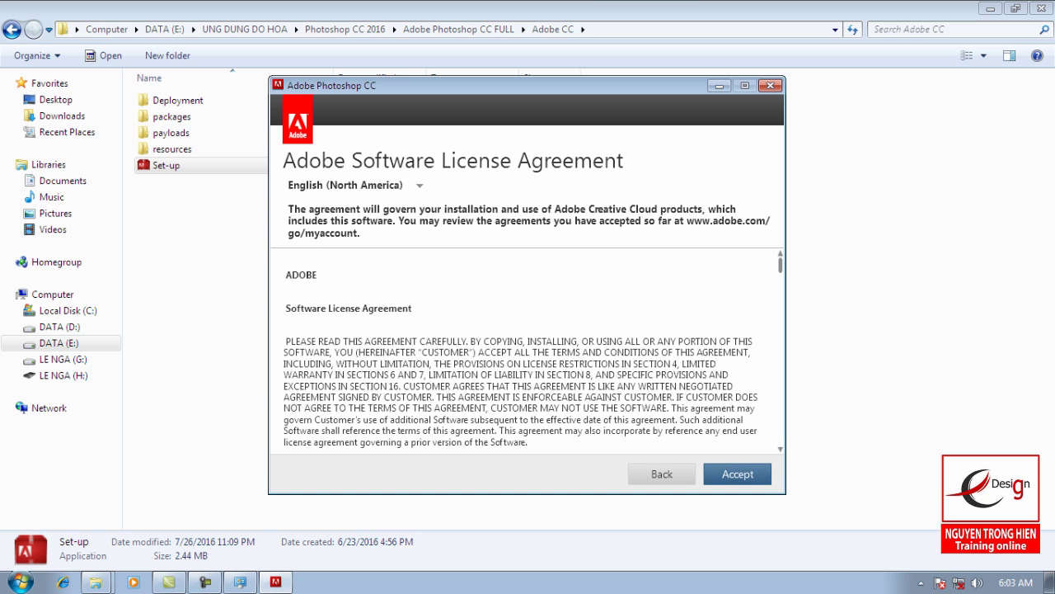
key(Return)
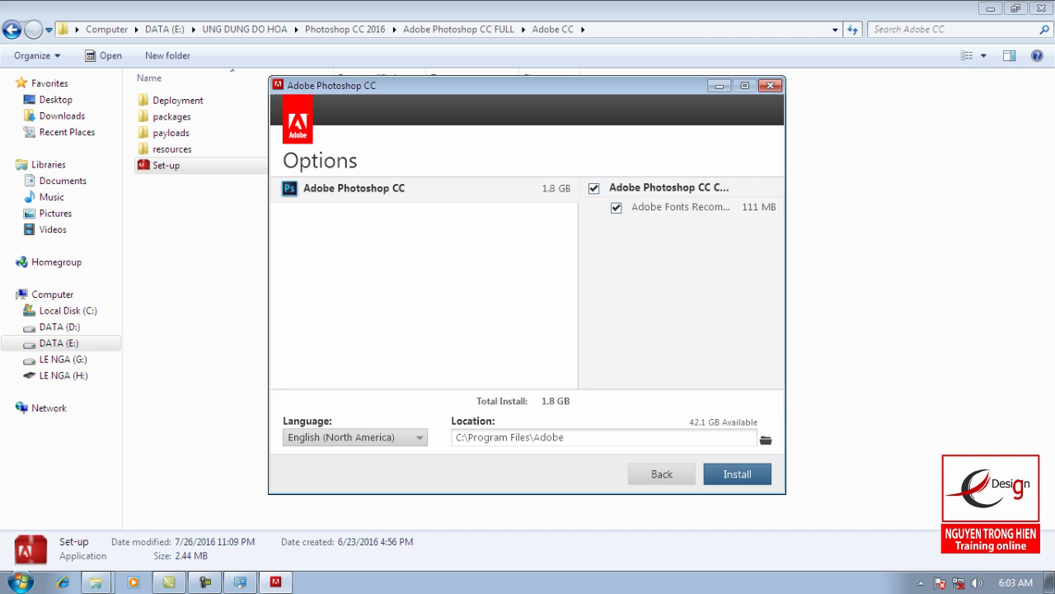
Start installing Photoshop CC to C:\Program Files\Adobe from the Options page.
click(737, 473)
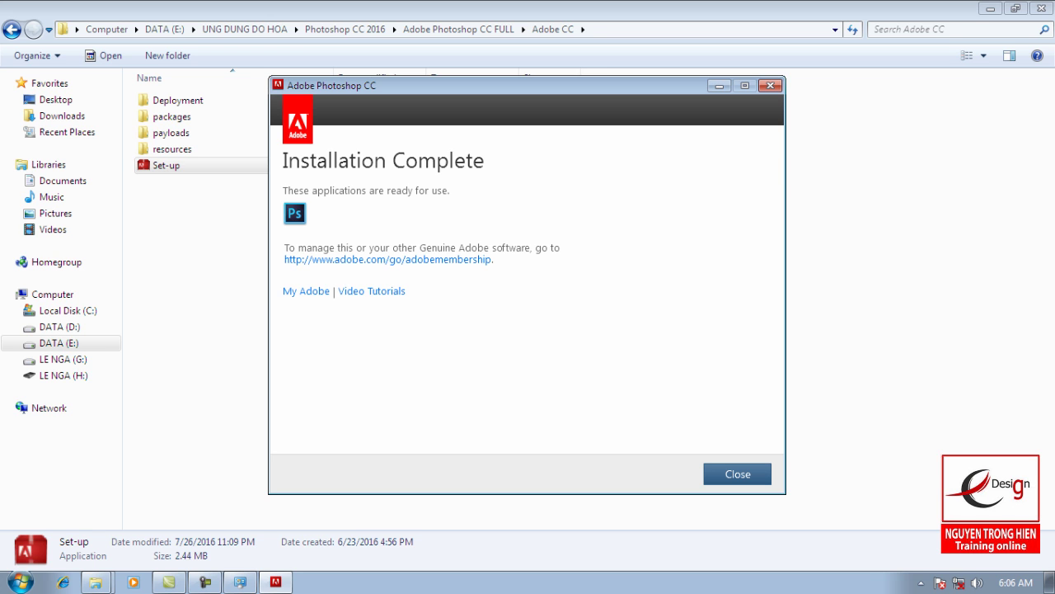
Close the finished installer and launch Adobe Photoshop CC from Start > All Programs.
click(738, 473)
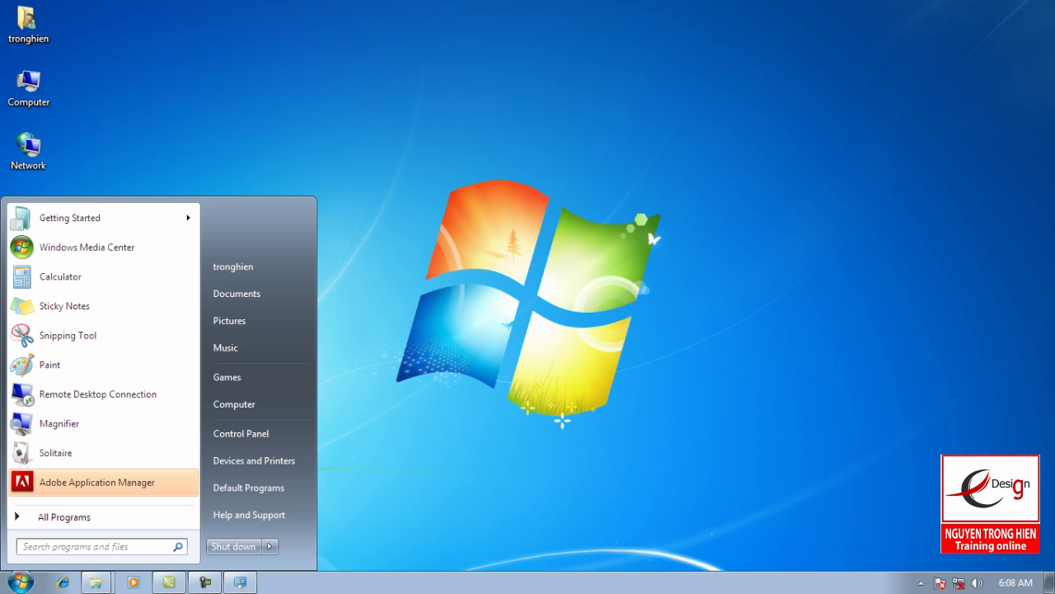
click(49, 516)
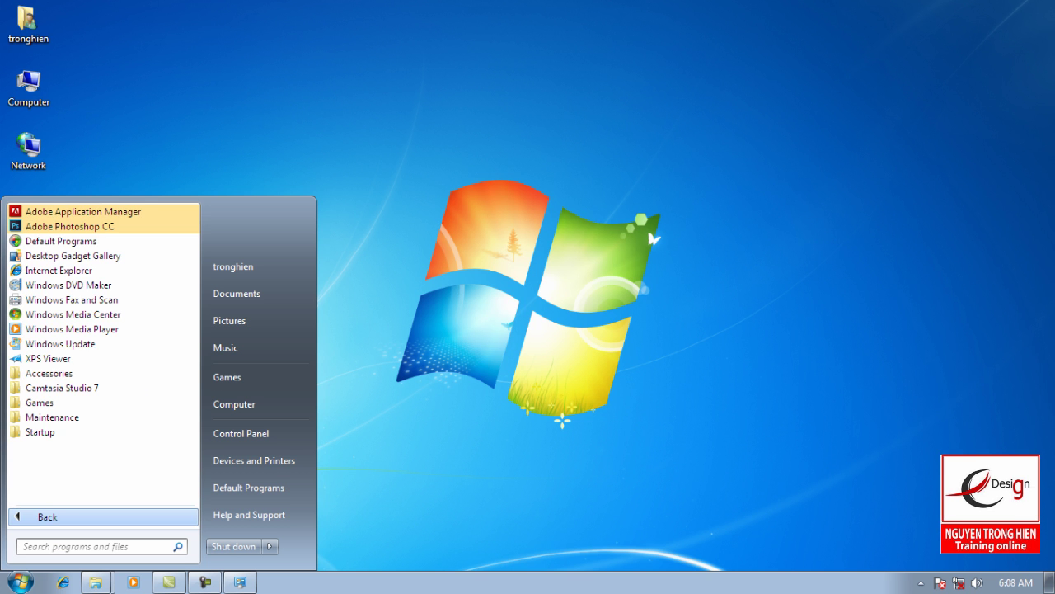
click(83, 211)
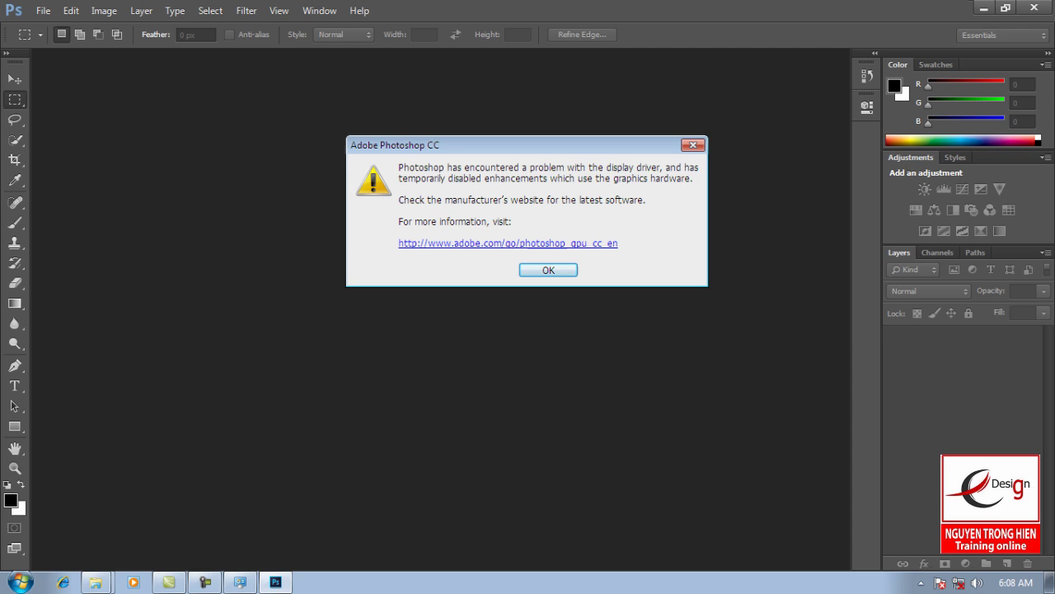
Dismiss the display-driver warning and bring up the Help menu.
key(Return)
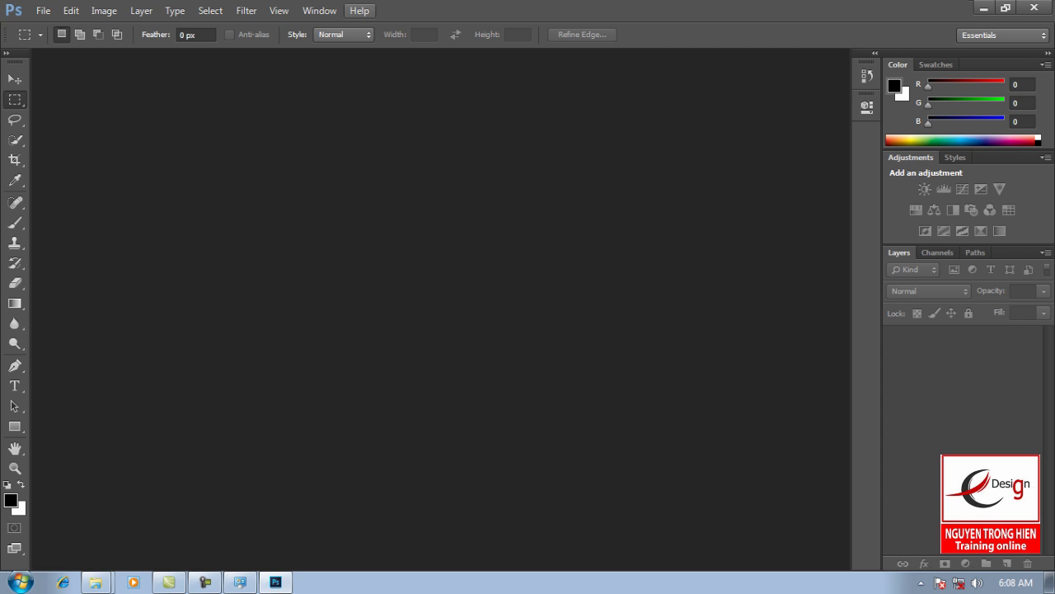
click(359, 10)
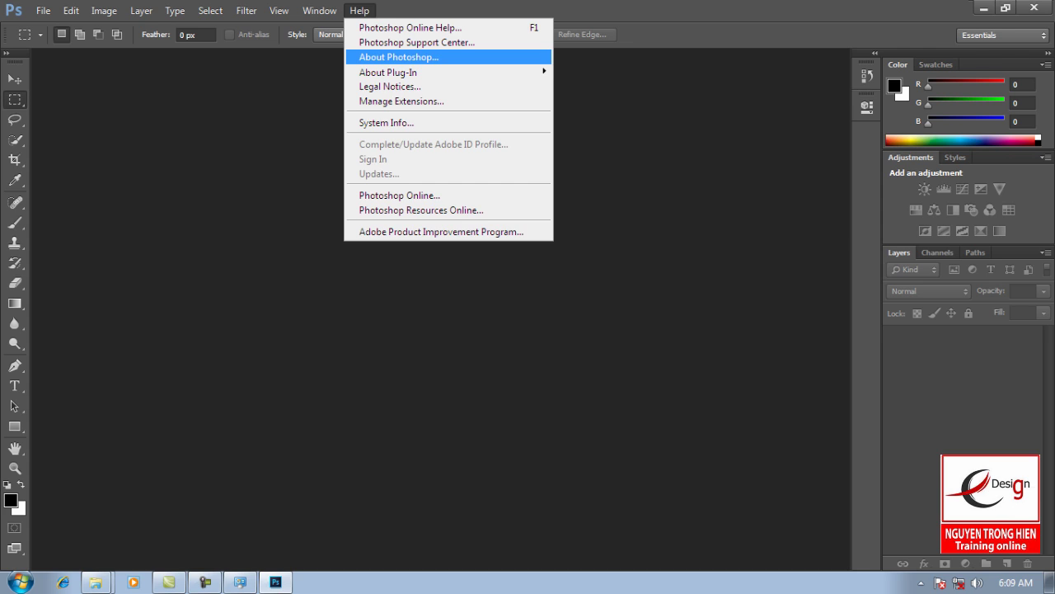
key(Return)
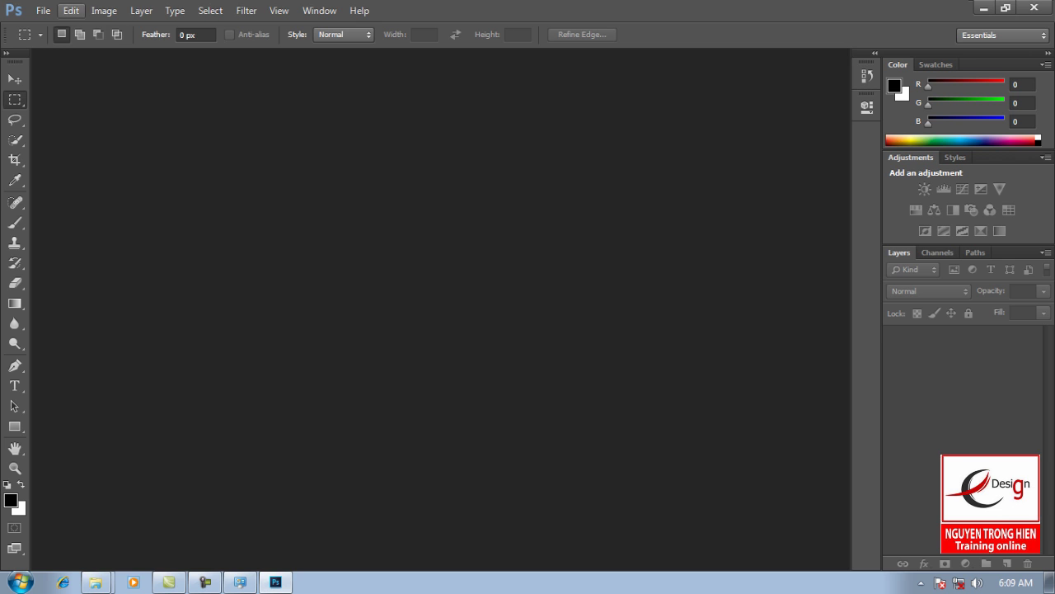
Open Edit > Preferences > Performance and select the History States value of 20.
click(71, 10)
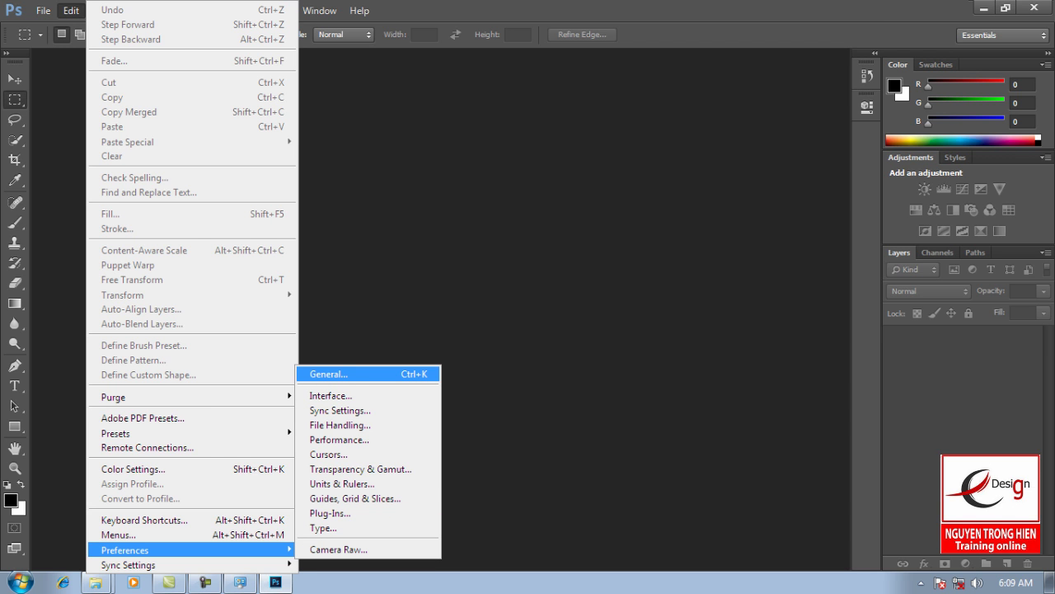
click(339, 440)
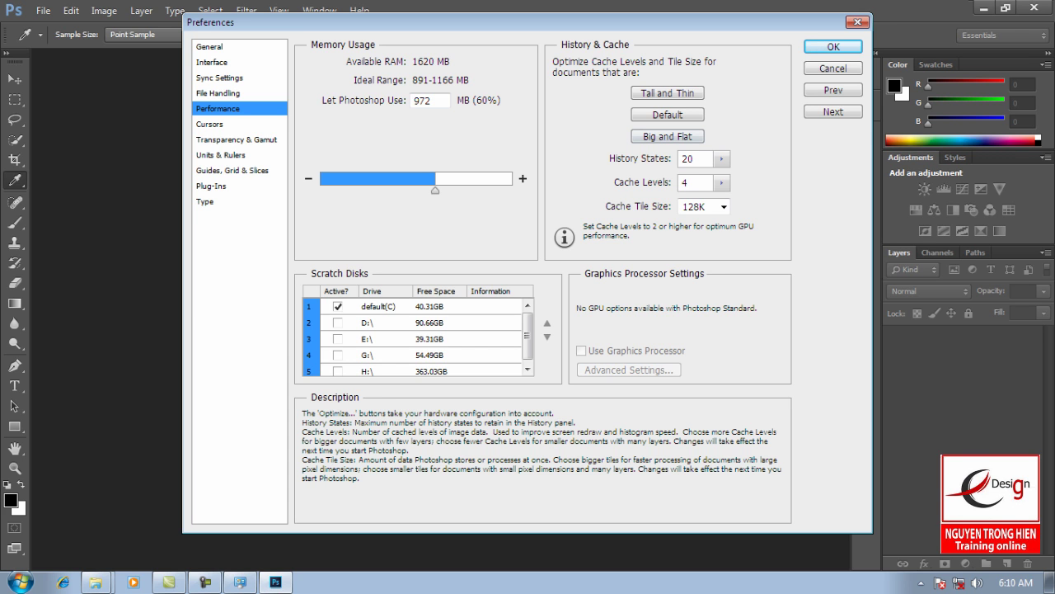
click(688, 159)
Drag the History States slider from 20 up to 1000 and confirm it.
click(721, 158)
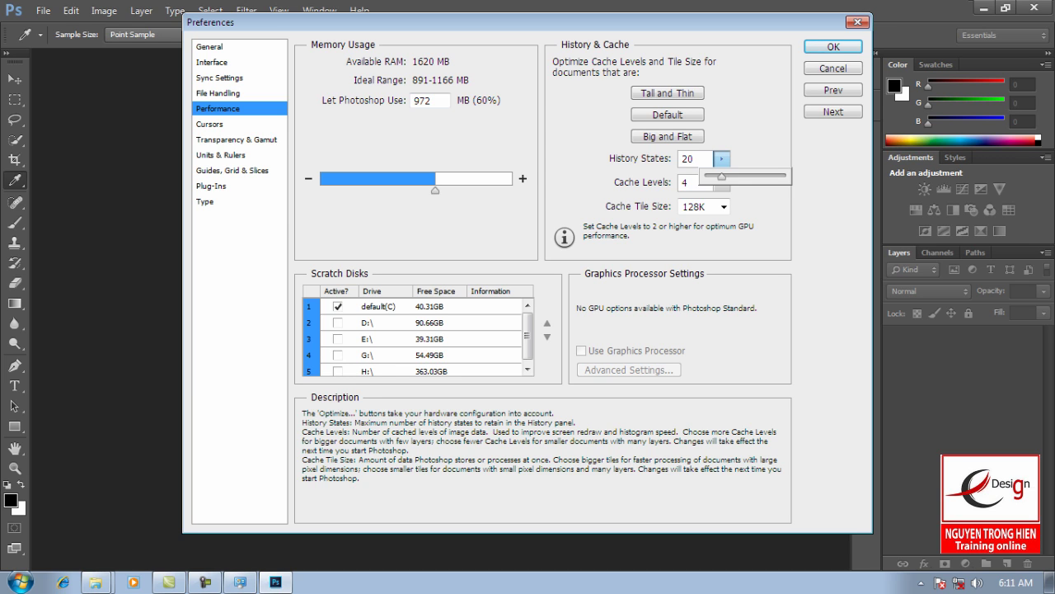
drag(722, 177, 784, 176)
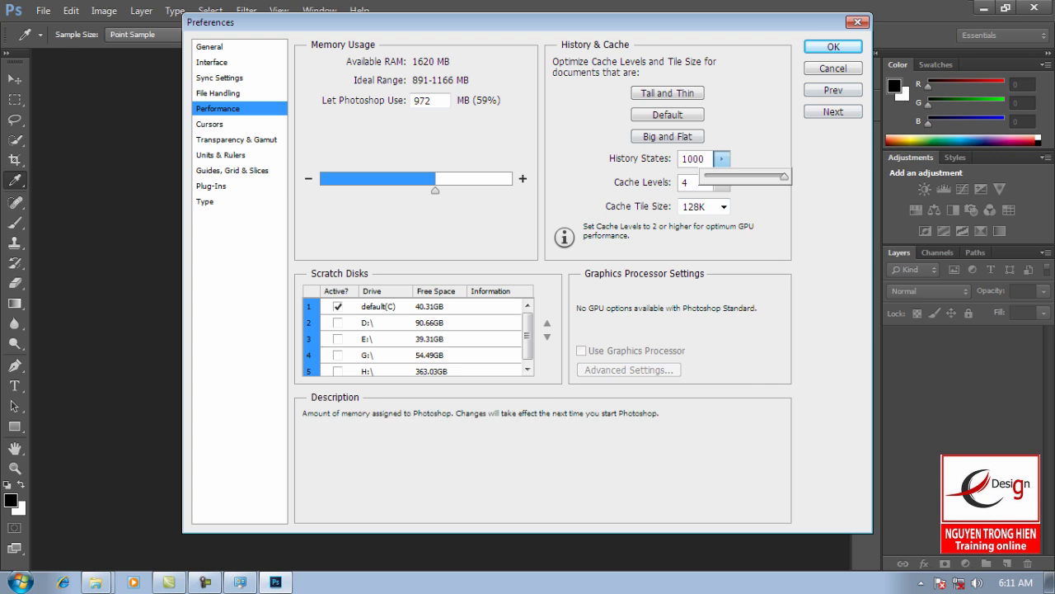
key(Return)
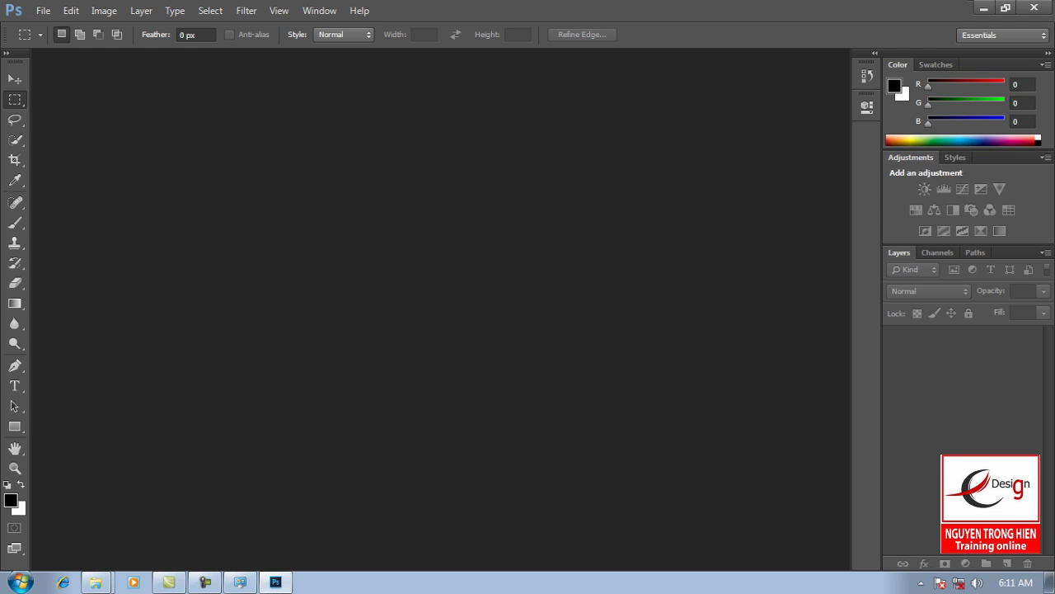
Browse the File, Help and Filter menus without running any command.
key(alt+f)
key(Escape)
key(alt+f)
key(Down)
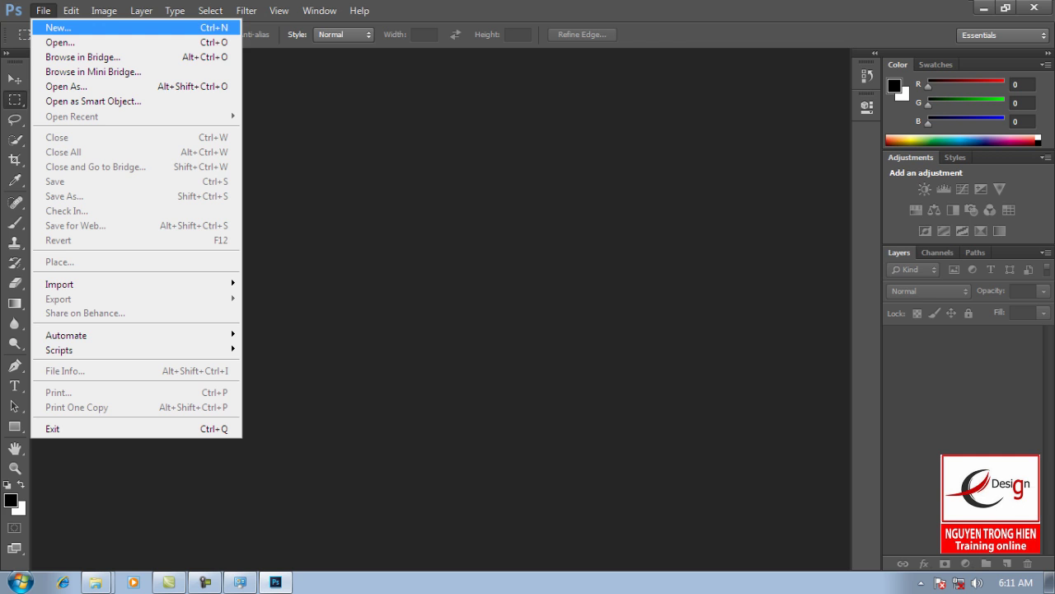
key(Down)
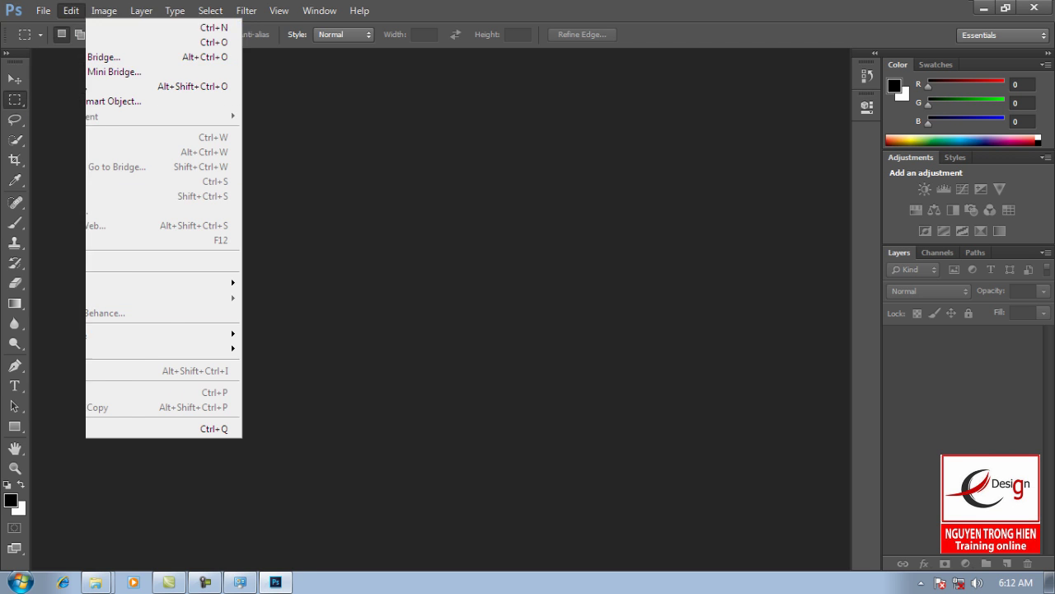
key(Escape)
key(Down)
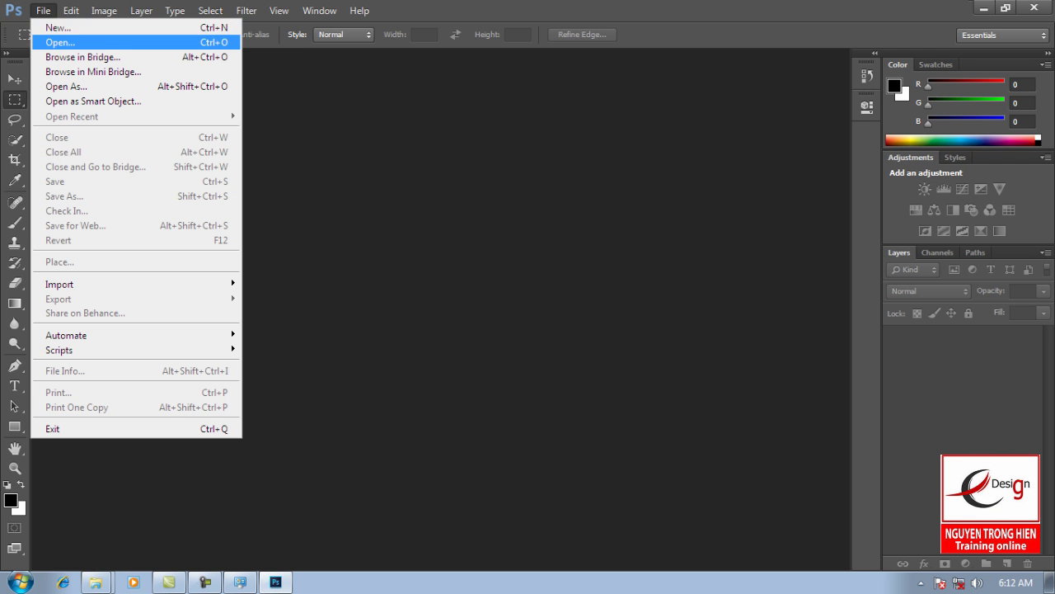
key(Down)
key(Down)
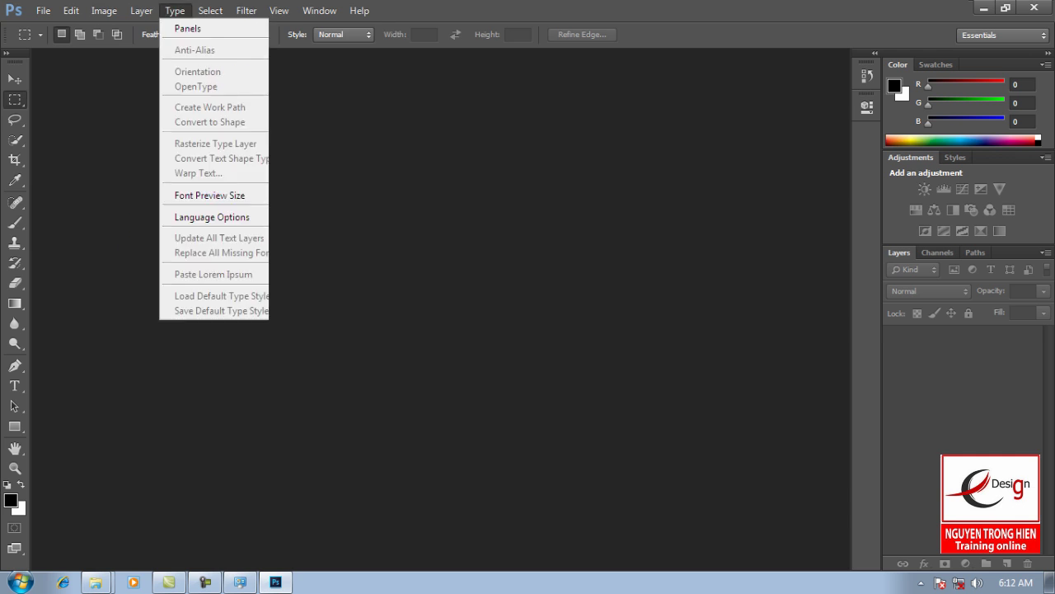
key(Escape)
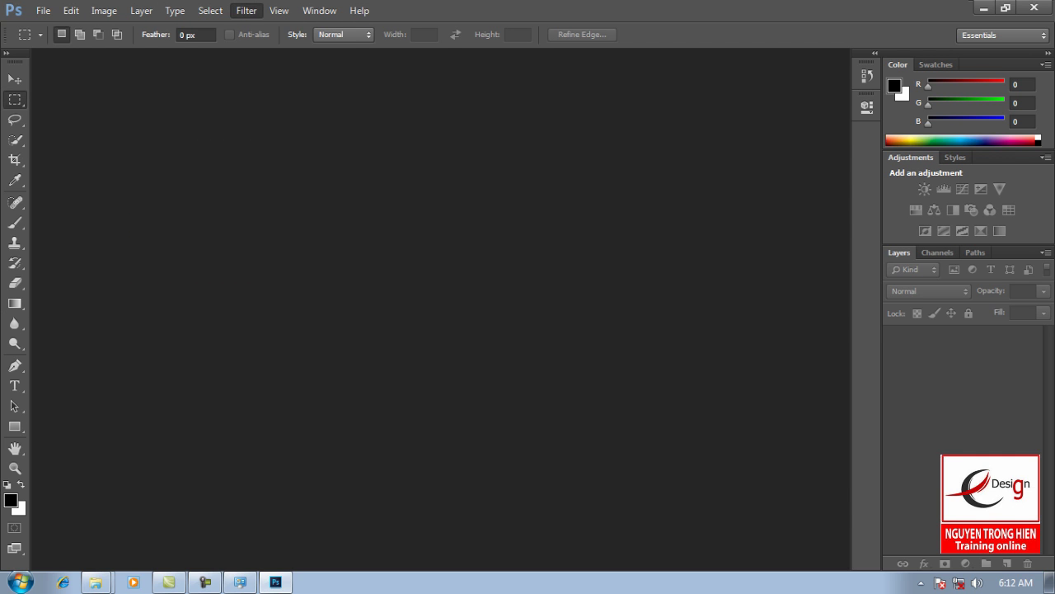
click(246, 10)
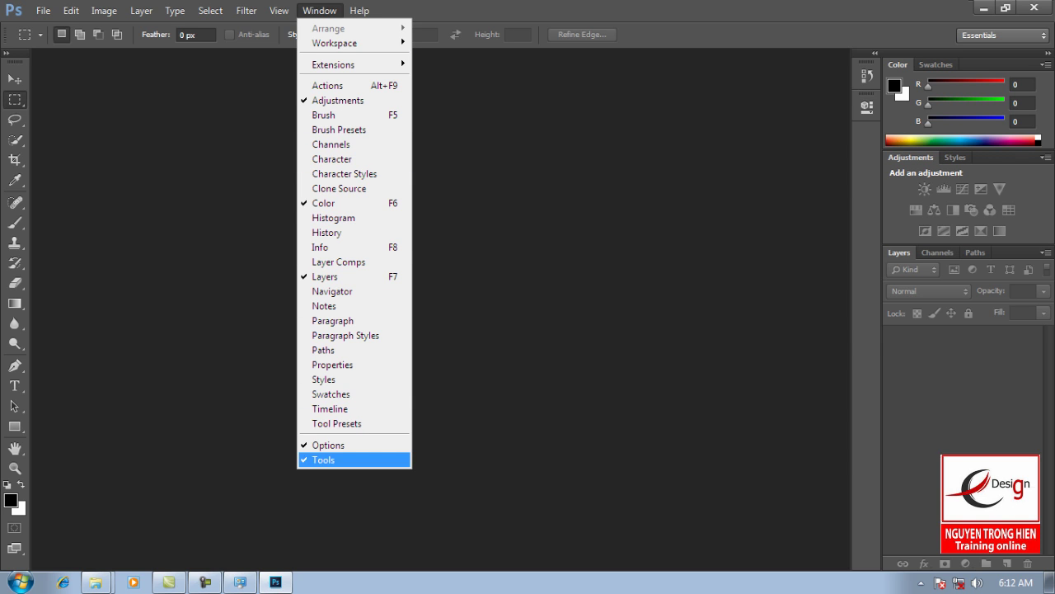
key(Escape)
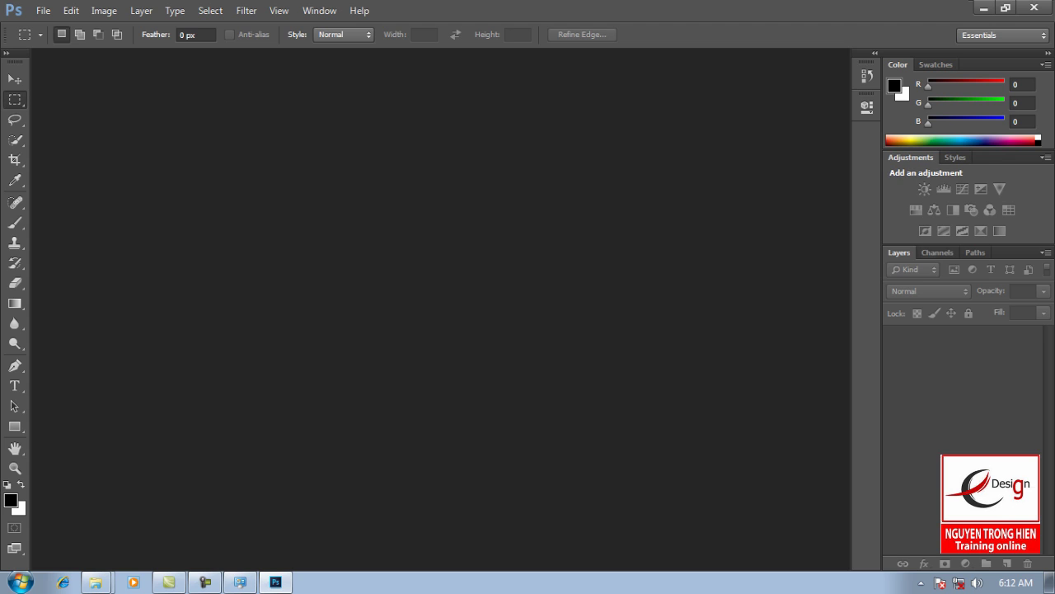
Switch through the Channels and Paths panel tabs, then back to Layers.
click(937, 253)
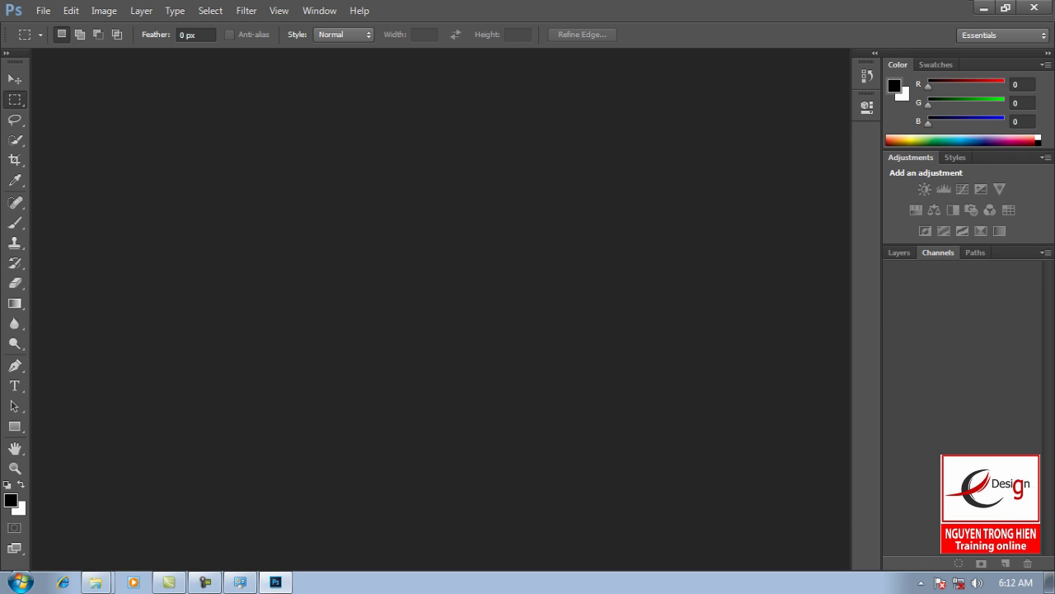
click(976, 252)
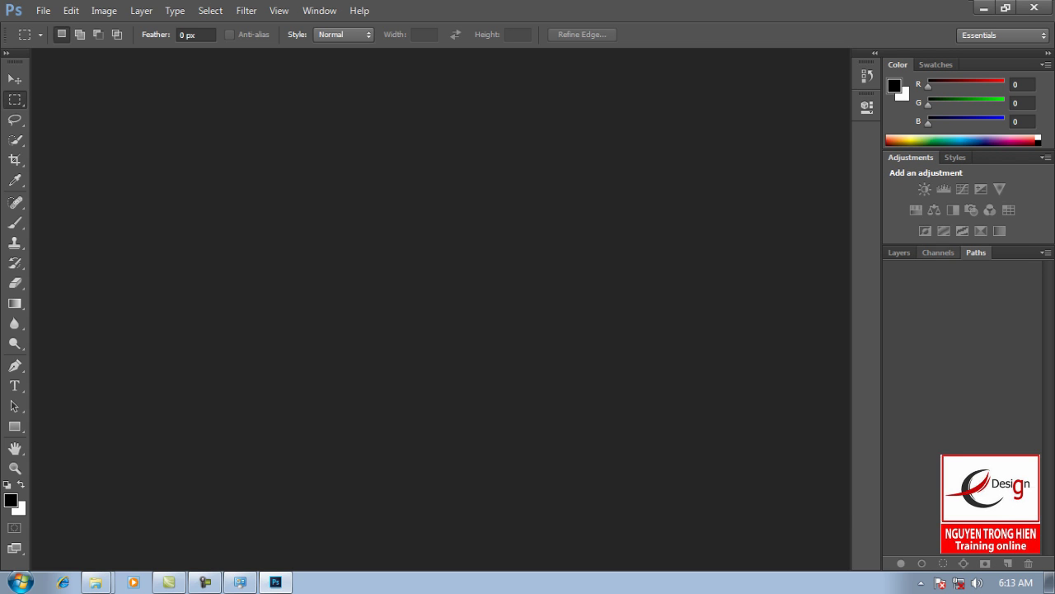
click(899, 252)
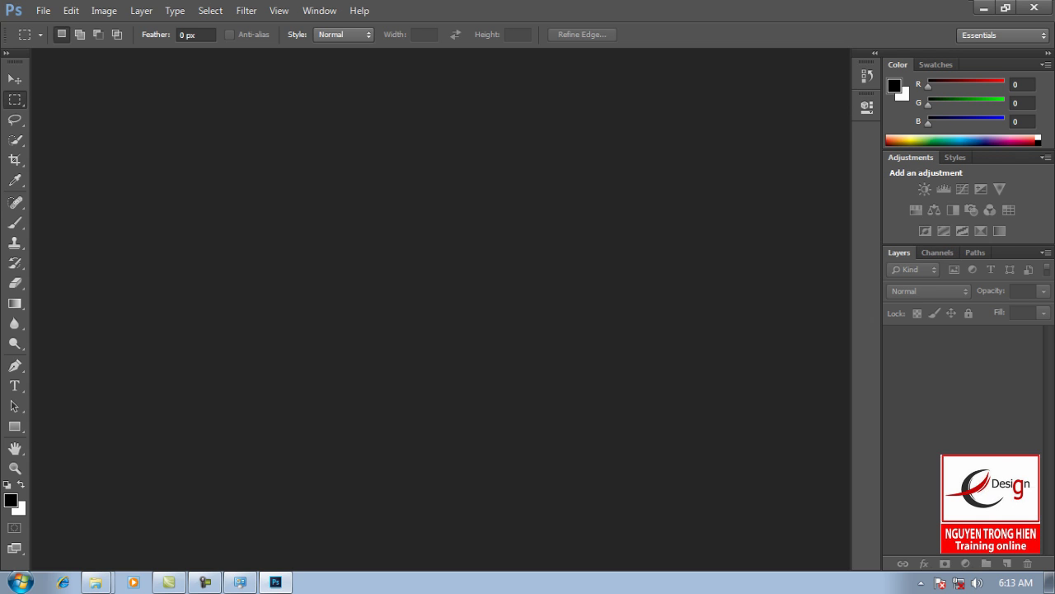